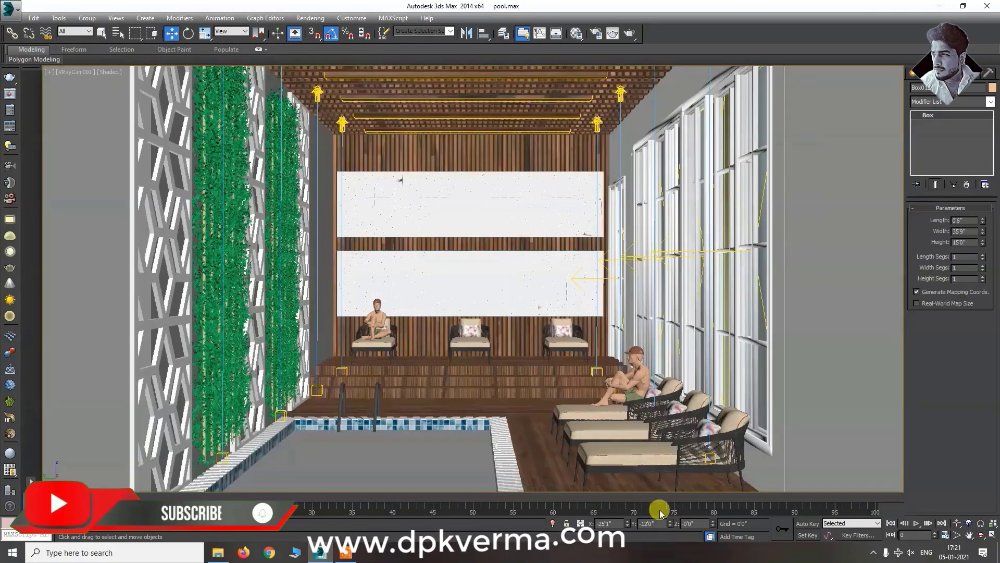
Give the pool-water plane 300 length segments and 300 width segments.
click(372, 462)
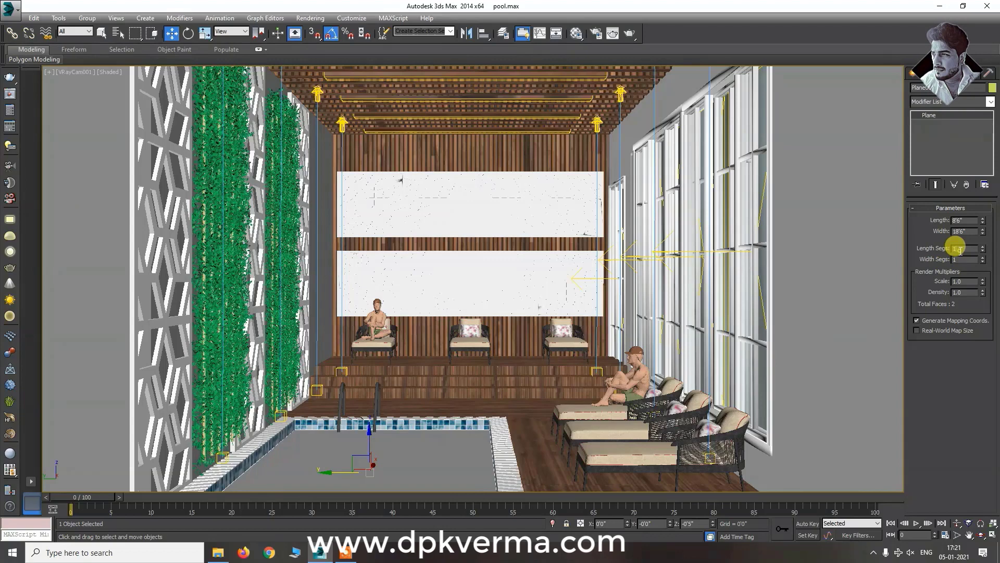
text(300)
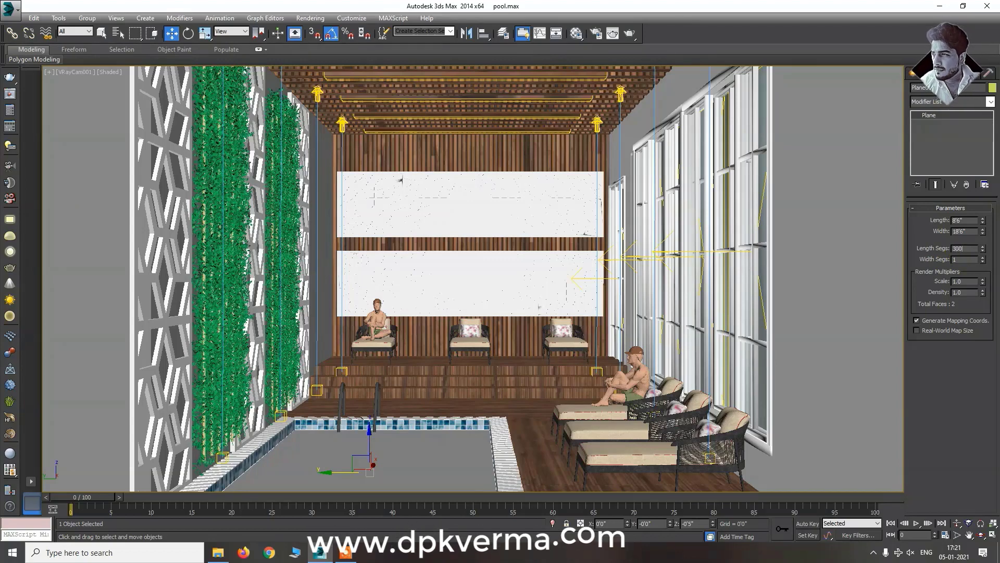
key(Tab)
text(300)
key(Tab)
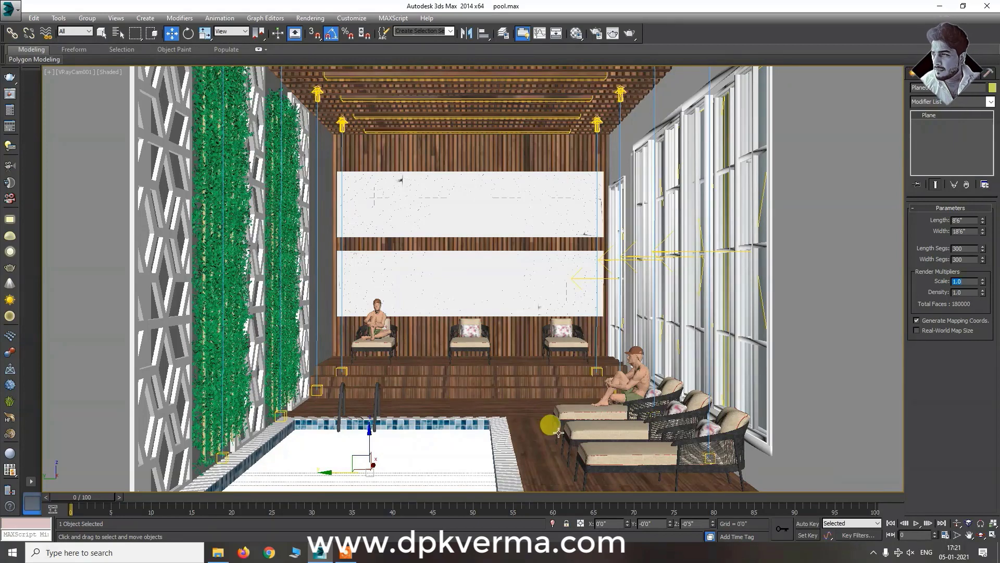
Add a Wave modifier to the reselected pool-water plane.
click(546, 423)
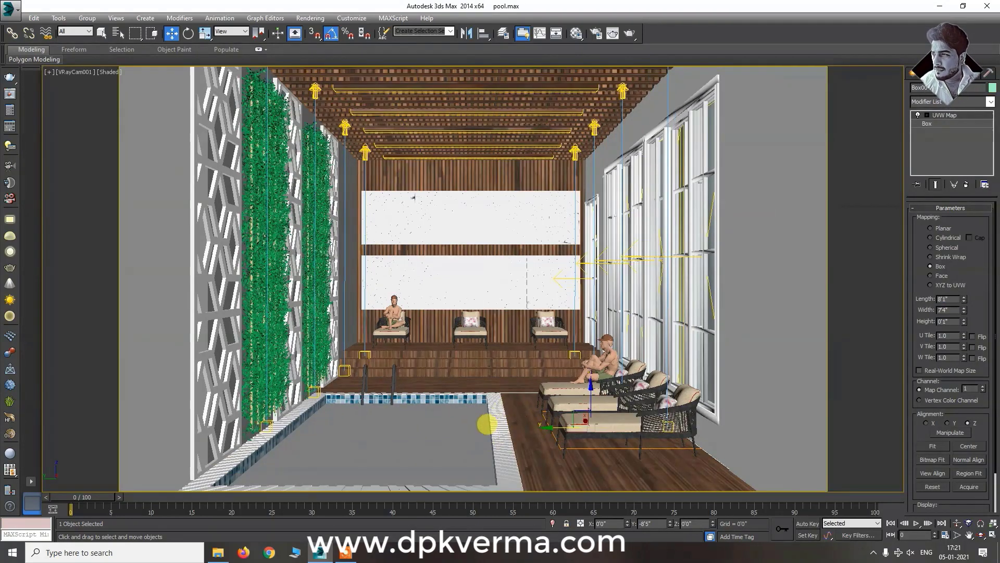
click(486, 425)
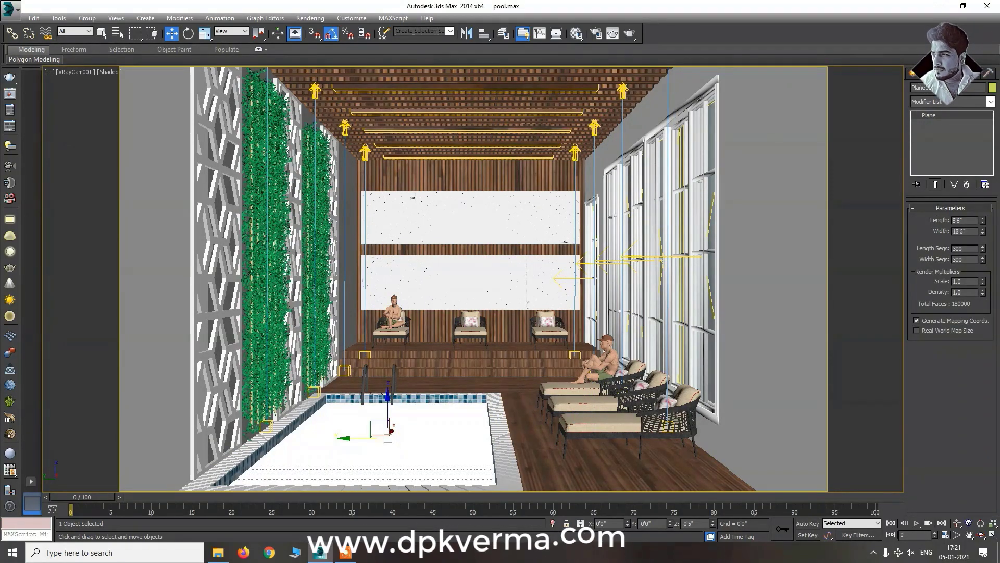
click(942, 102)
key(w)
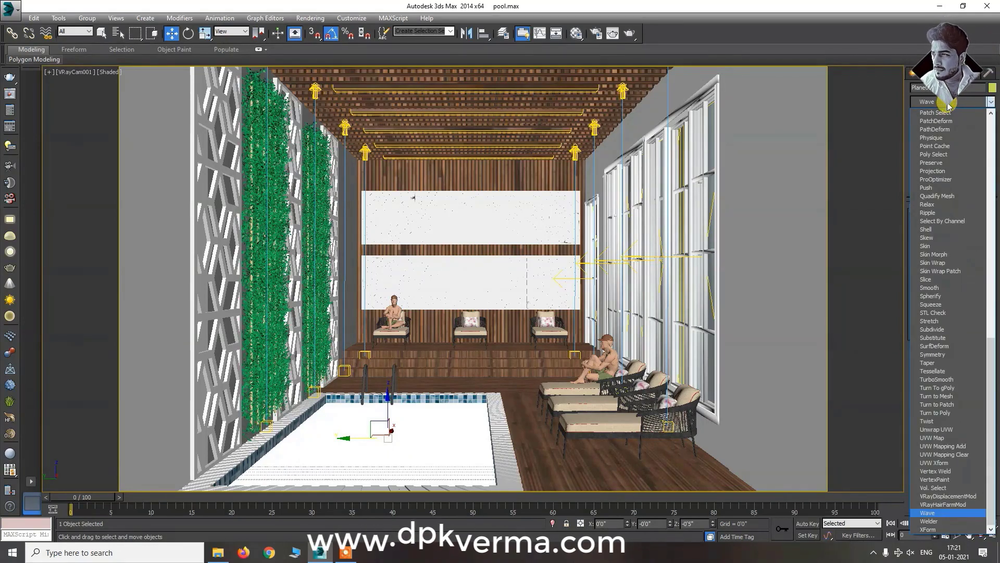
click(928, 513)
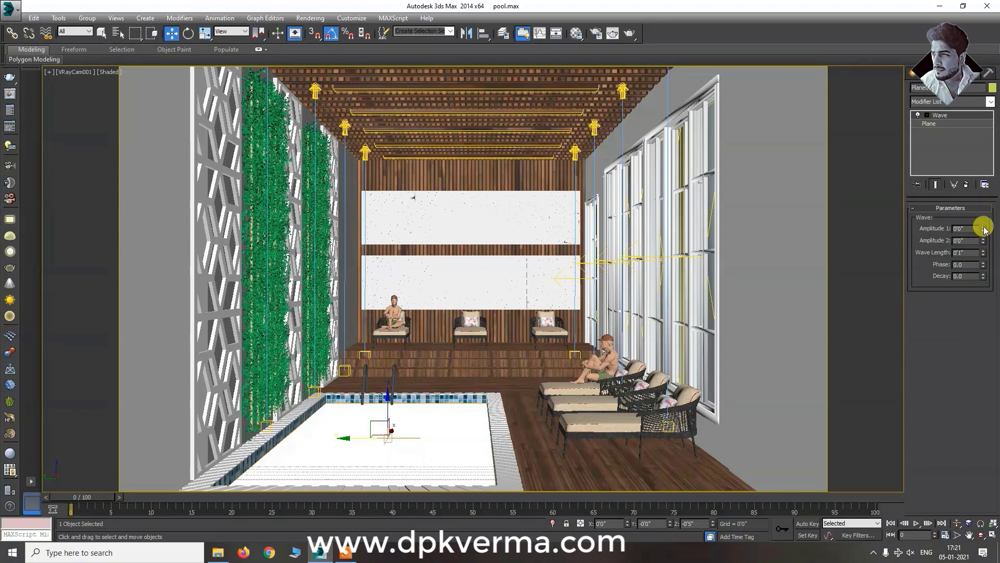
Hide everything except the pool-water plane and orbit the Perspective view across it.
right_click(406, 359)
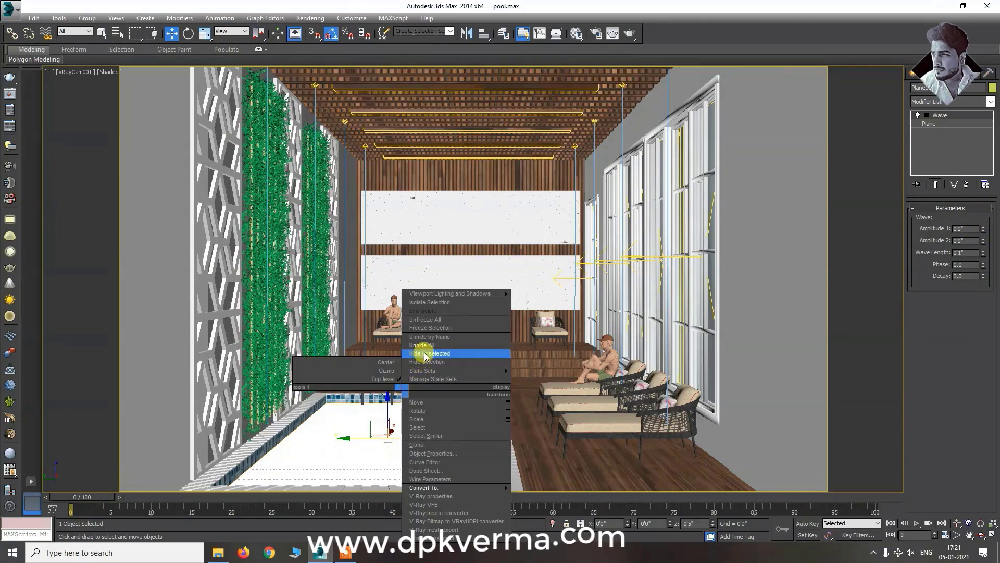
click(419, 351)
key(p)
alt+middle_drag(424, 409, 807, 292)
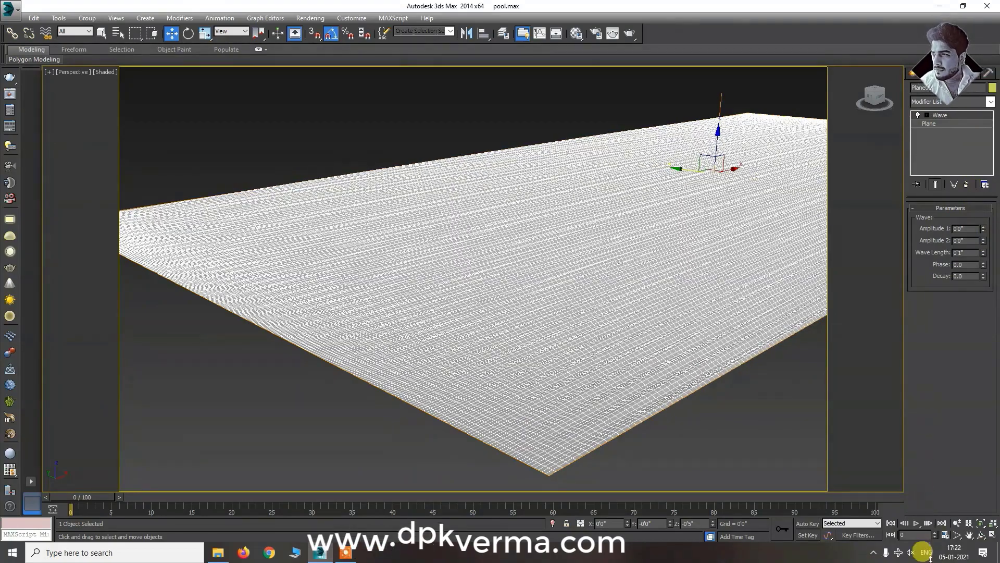
Raise the Wave amplitude and decay, and shorten the wave length to 0'8".
mouse_move(982, 245)
mouse_down()
mouse_move(978, 123)
mouse_move(989, 155)
mouse_up()
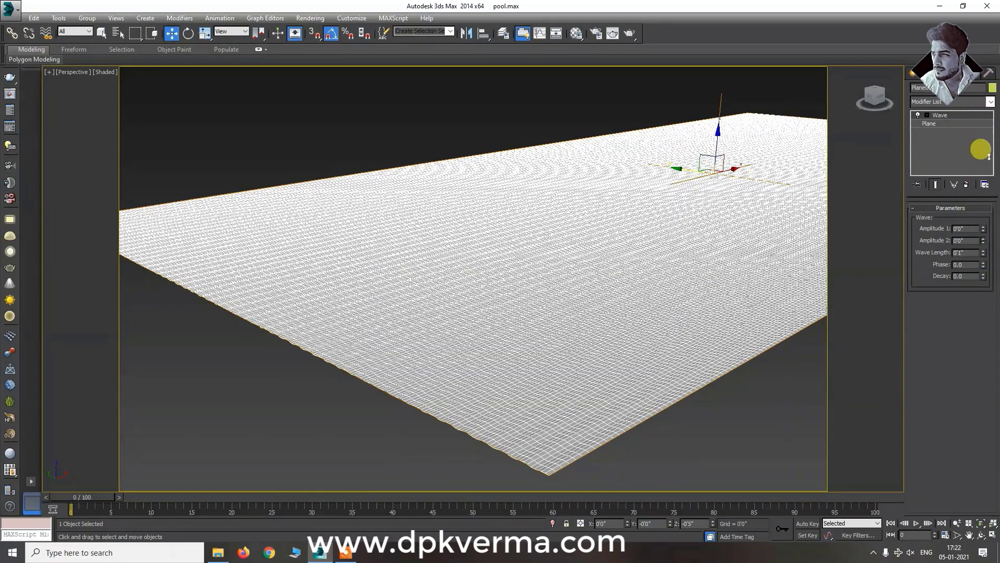
drag(983, 276, 979, 196)
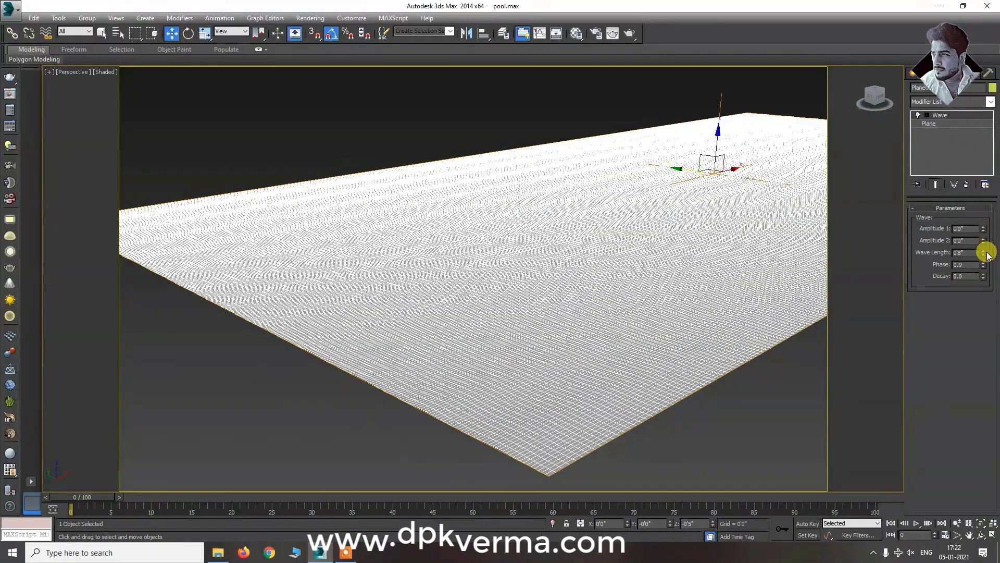
drag(978, 192, 969, 240)
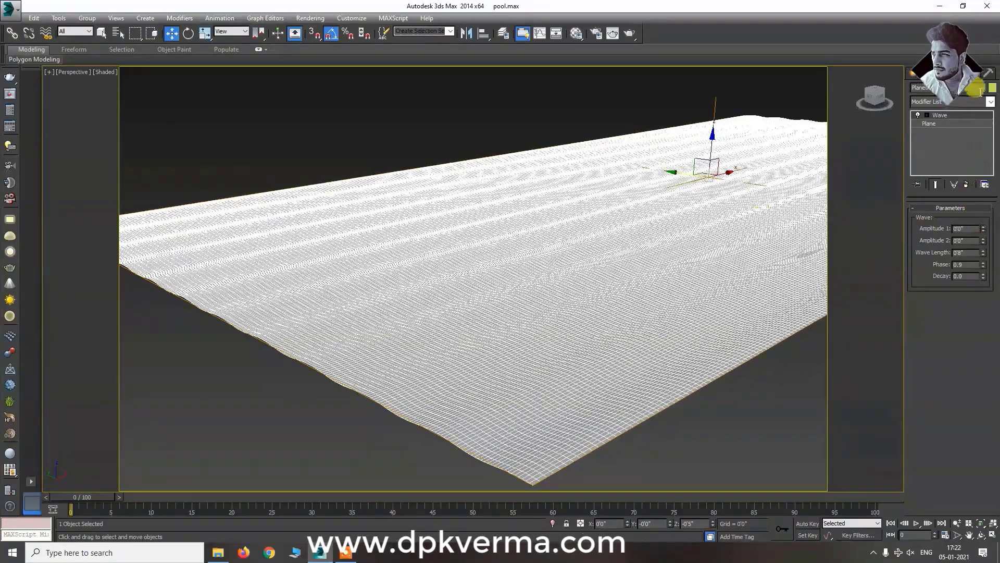
scroll(595, 376, down, 5)
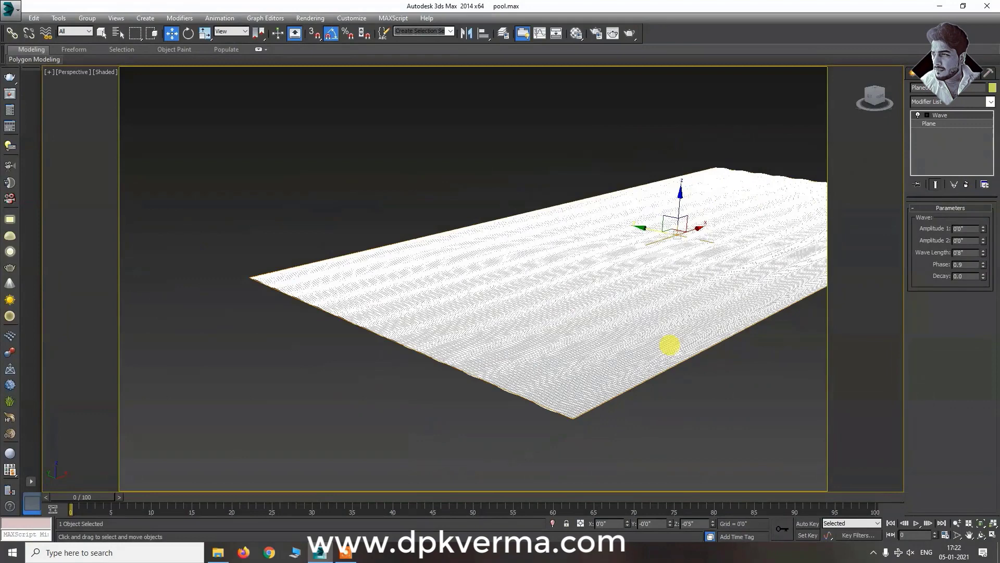
Find the 'water effect' material in the Material Editor and convert it to VRayMtl.
key(m)
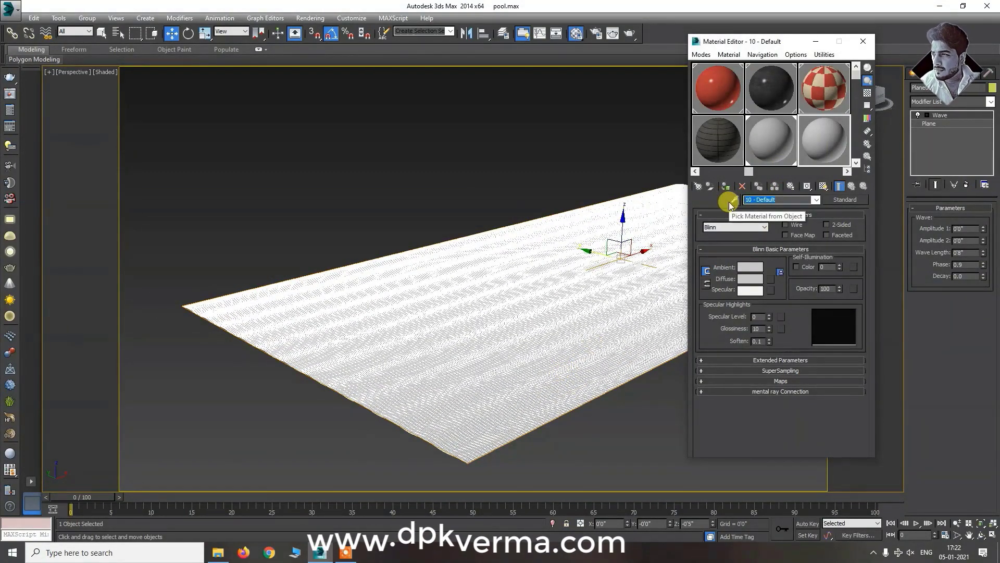
text(water effect)
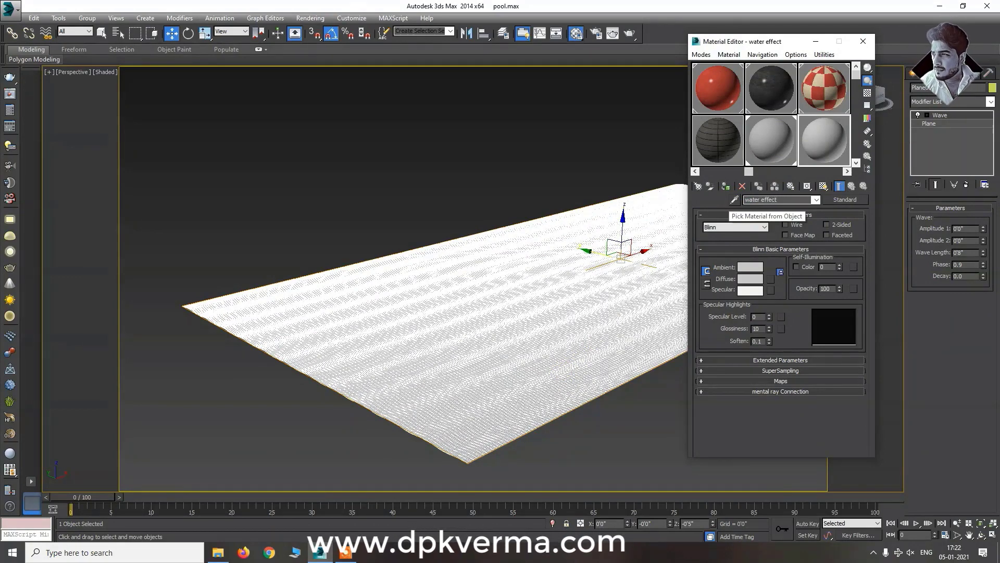
click(867, 92)
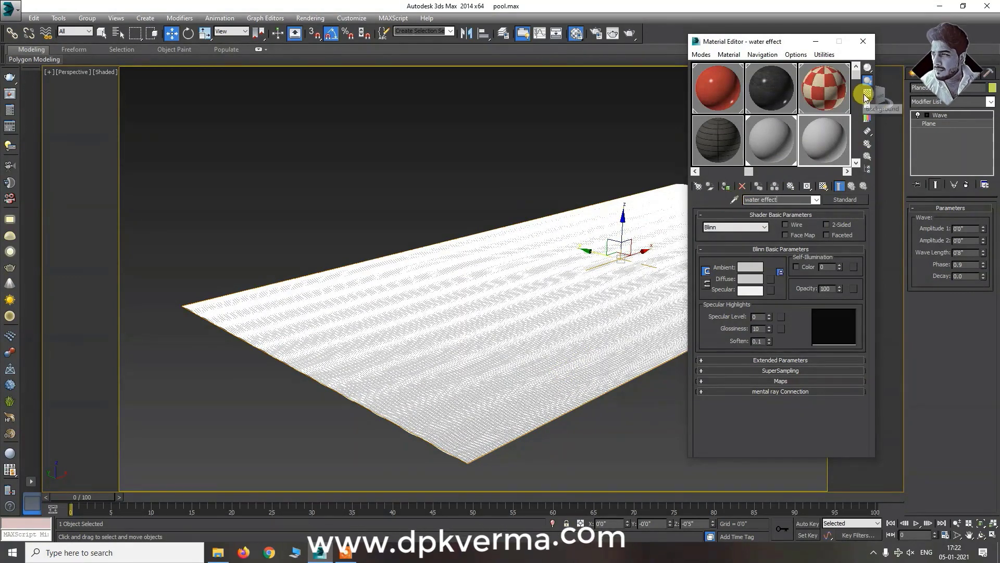
double_click(847, 134)
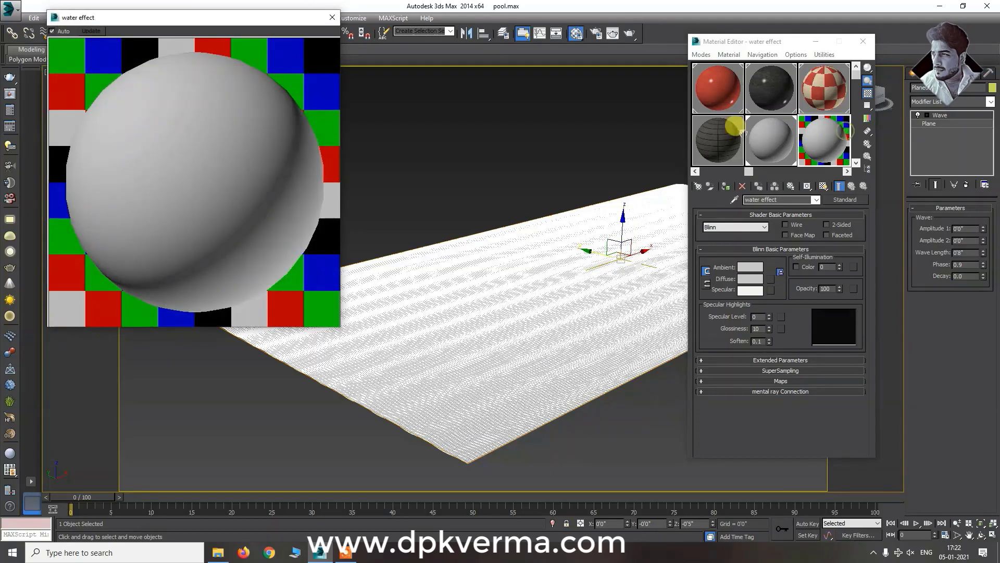
click(833, 200)
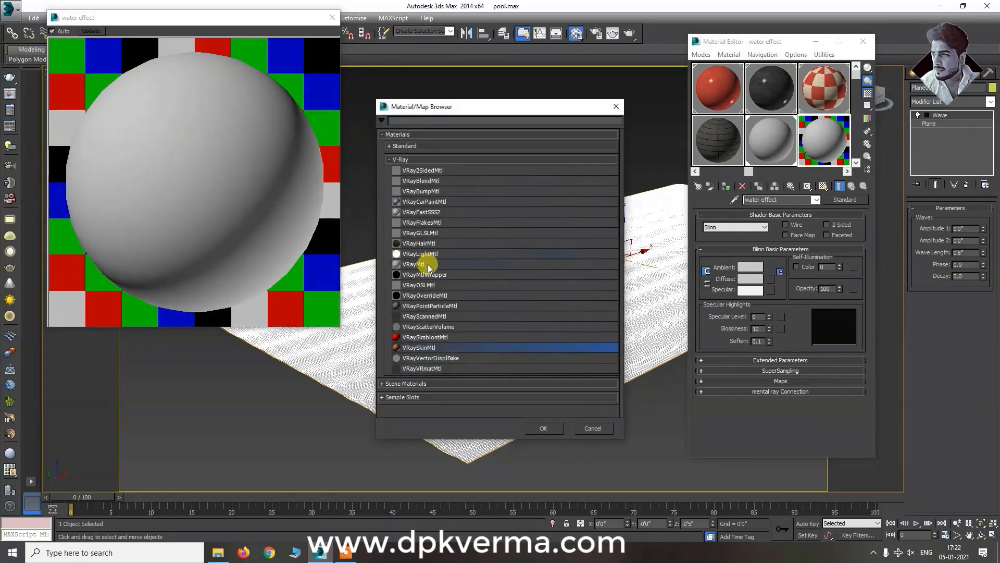
double_click(421, 264)
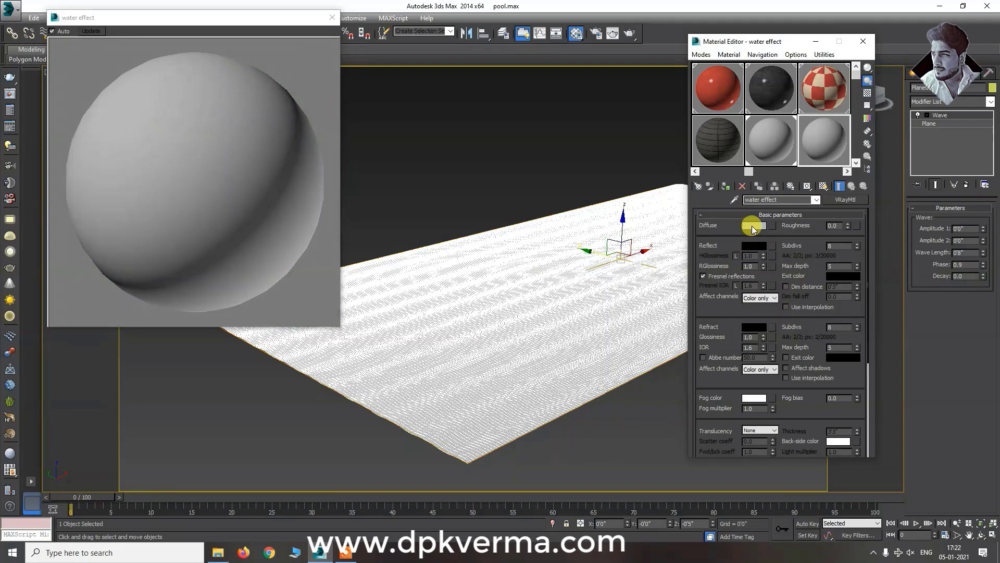
Make the VRayMtl diffuse and reflection colours nearly white.
click(750, 225)
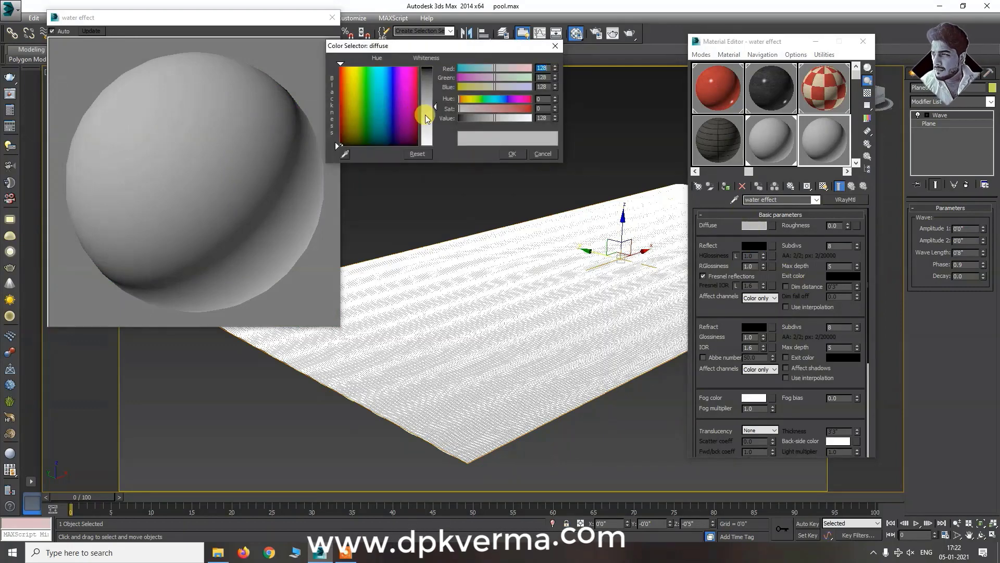
drag(435, 108, 435, 146)
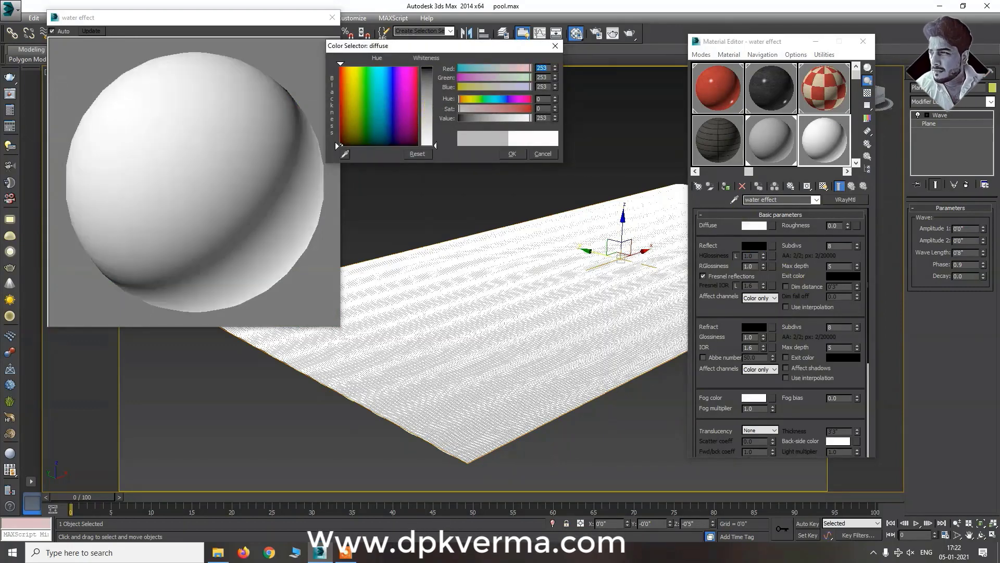
click(511, 154)
click(868, 96)
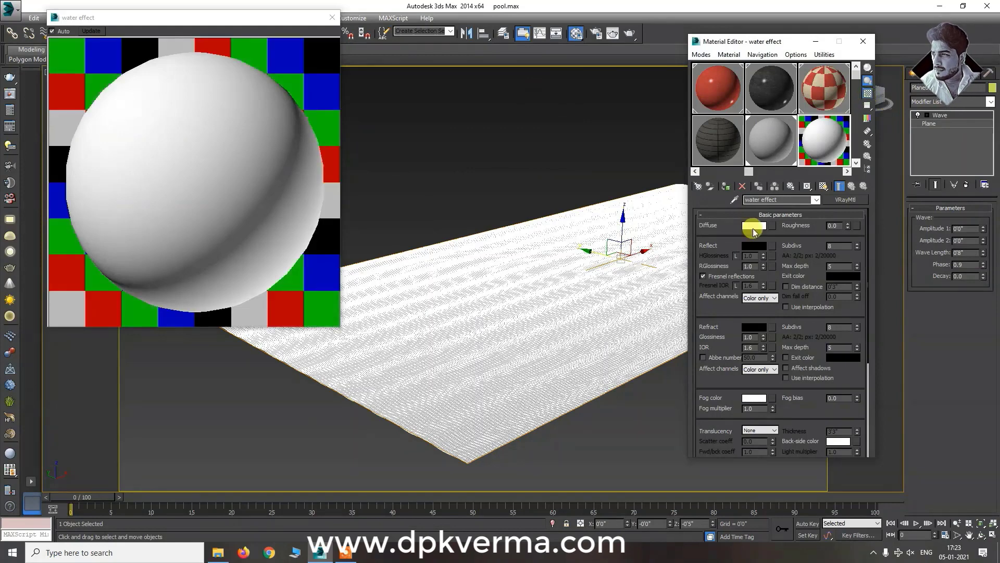
click(754, 245)
drag(435, 65, 435, 146)
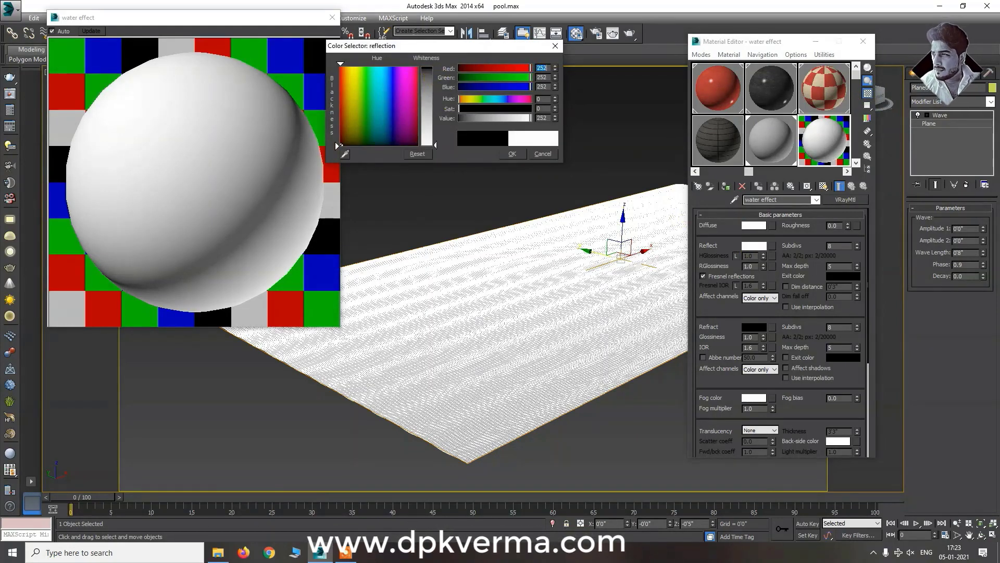
click(511, 154)
Set the refraction colour just below pure white, about RGB 247.
click(754, 327)
drag(435, 65, 435, 145)
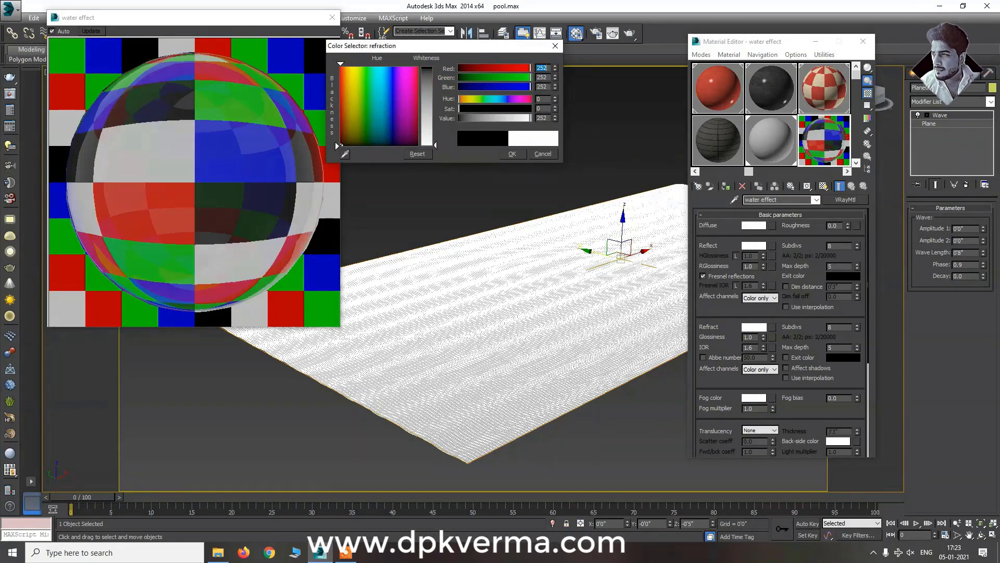
drag(435, 145, 435, 142)
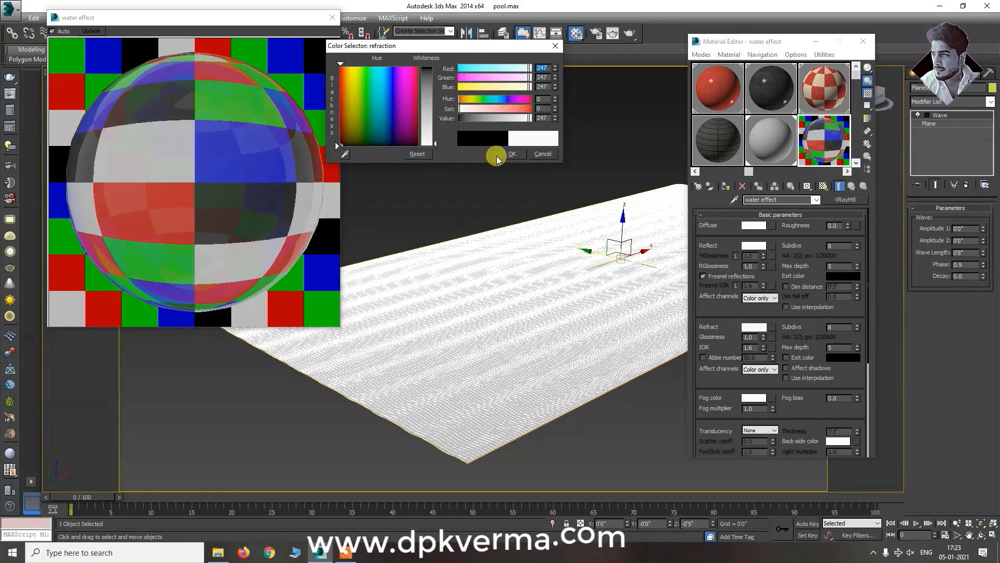
click(514, 153)
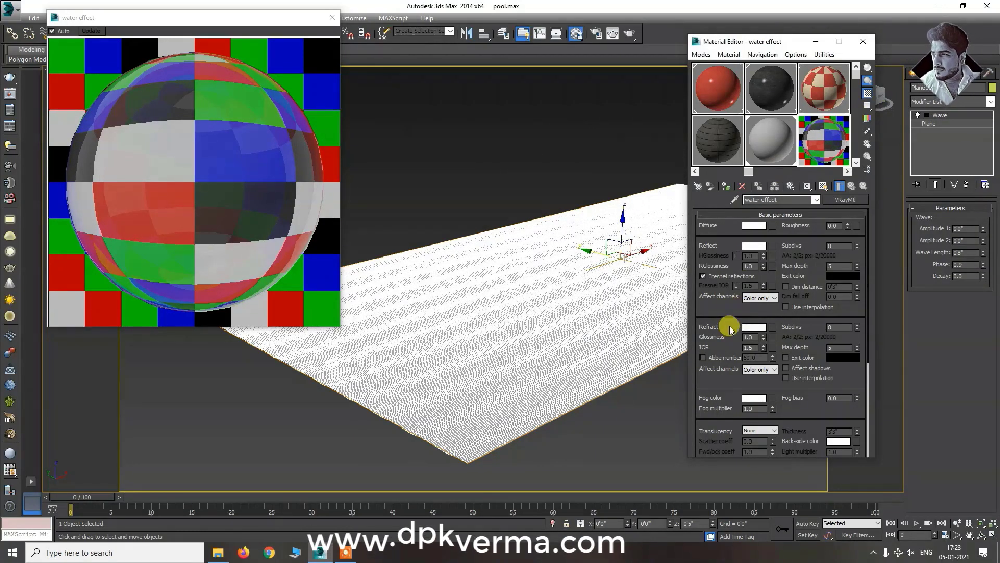
scroll(724, 321, down, 5)
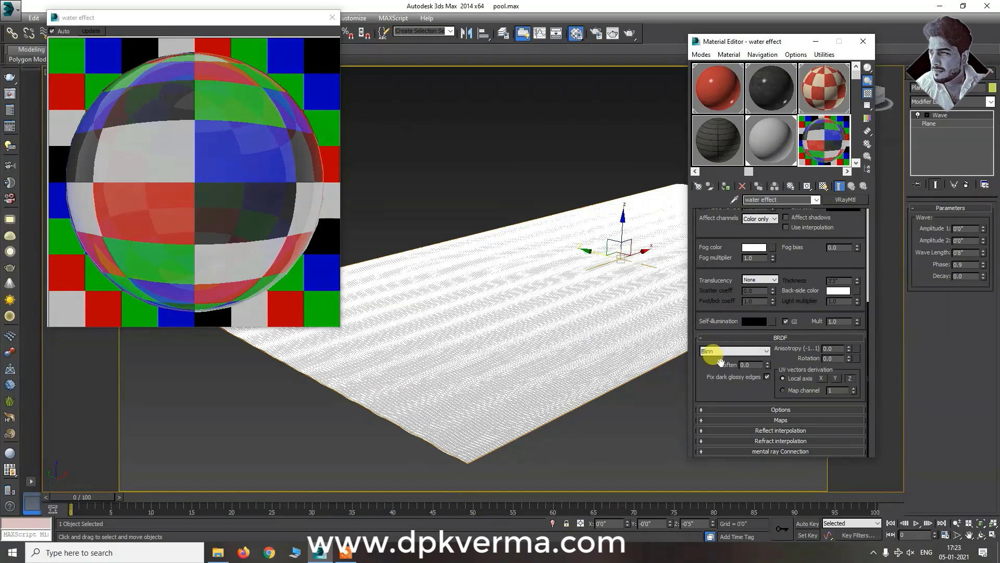
Assign a Noise map to the water effect material's Bump slot.
click(742, 420)
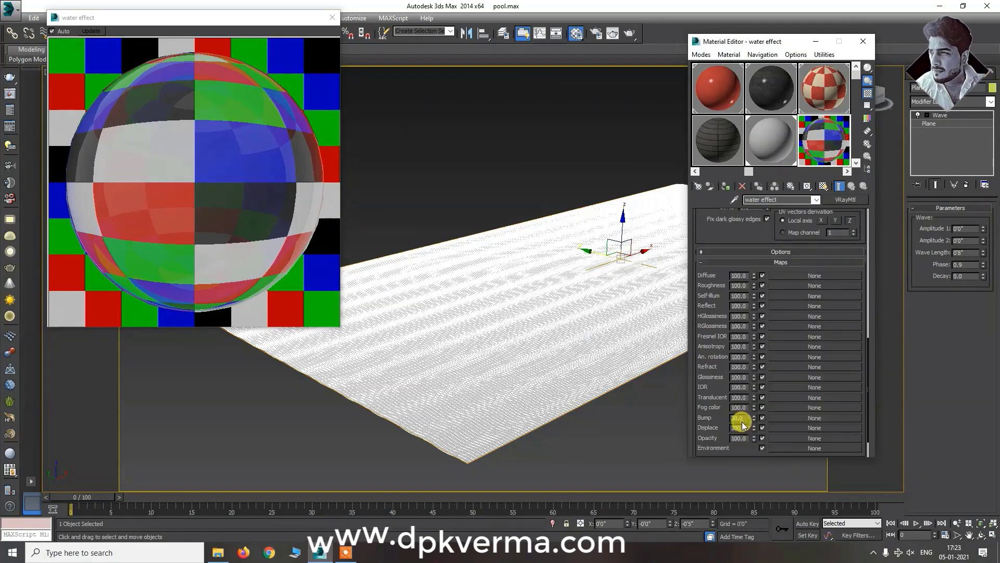
click(776, 418)
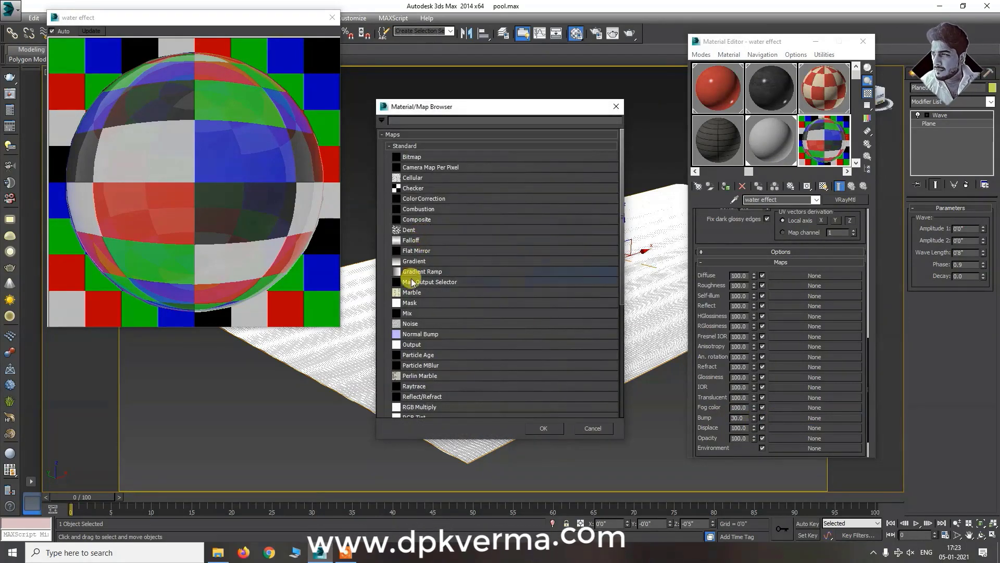
double_click(410, 323)
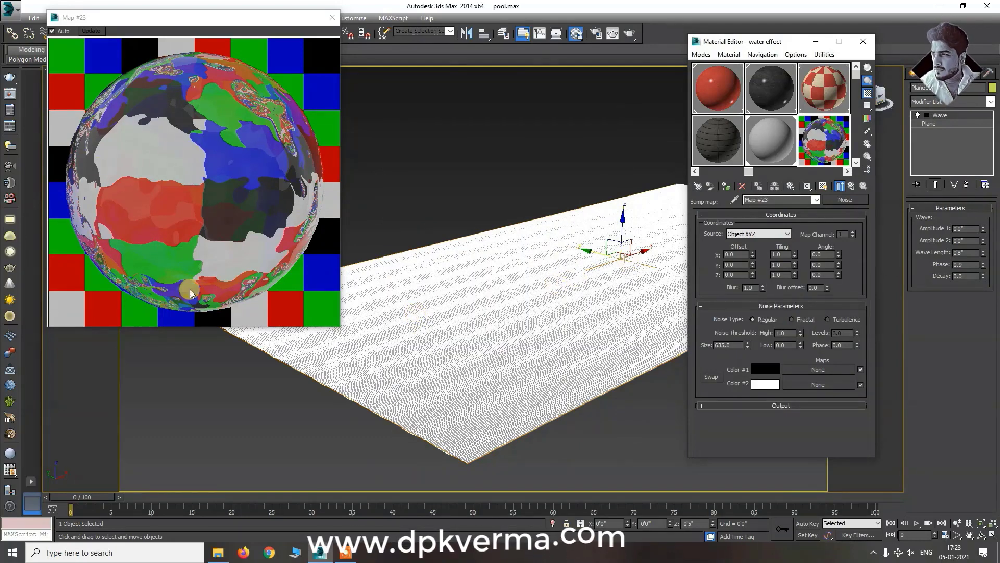
click(850, 188)
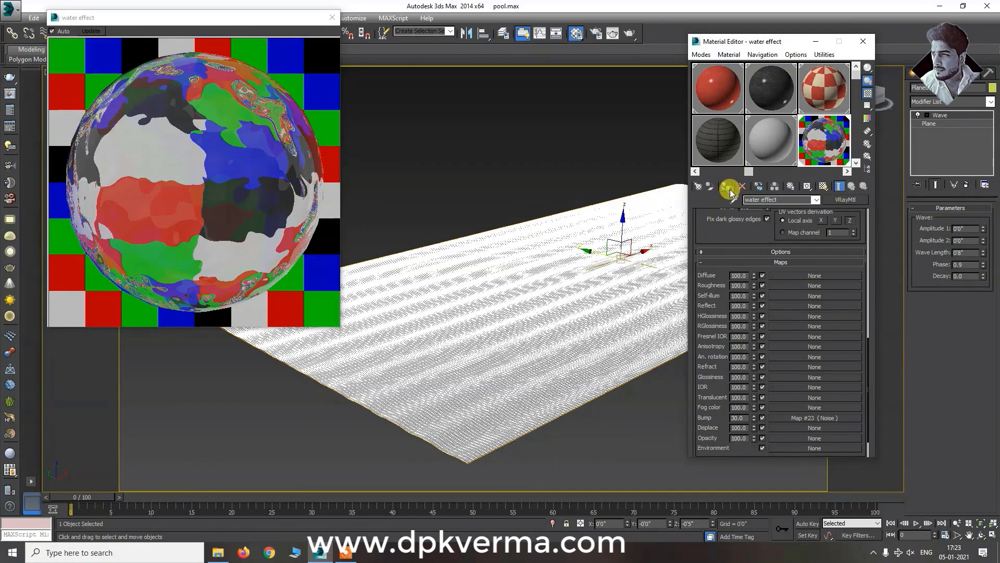
Minimize the Material Editor and unhide all objects in the pool scene.
click(816, 42)
right_click(389, 297)
click(409, 276)
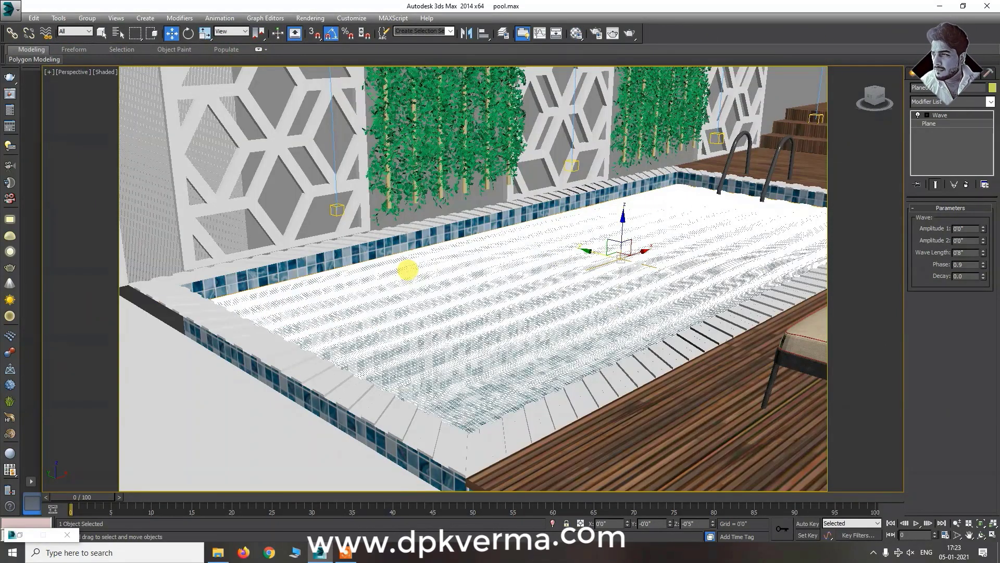
Render the pool scene through VRayCam001 and maximize the V-Ray frame buffer.
key(c)
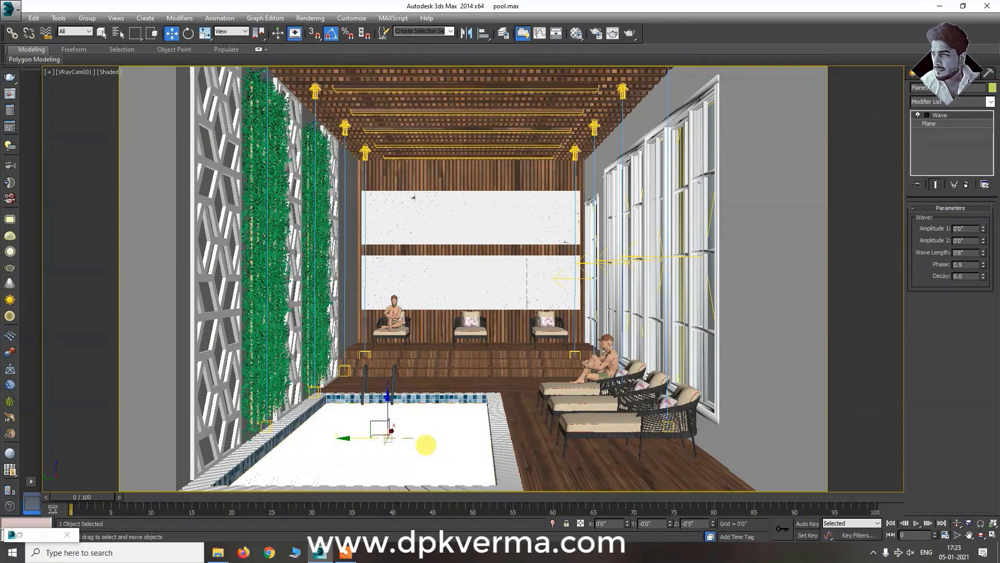
key(shift+q)
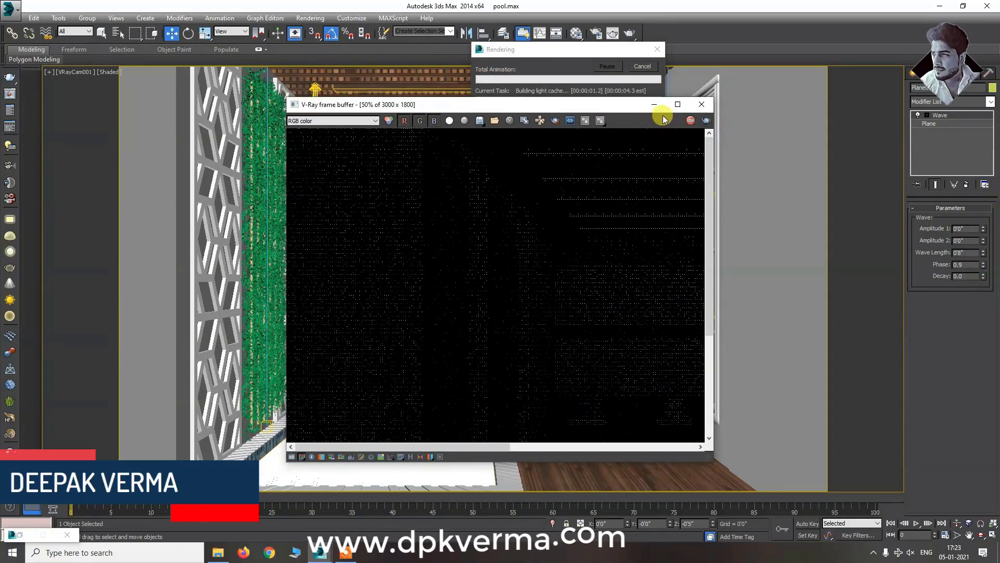
double_click(676, 107)
scroll(874, 367, down, 2)
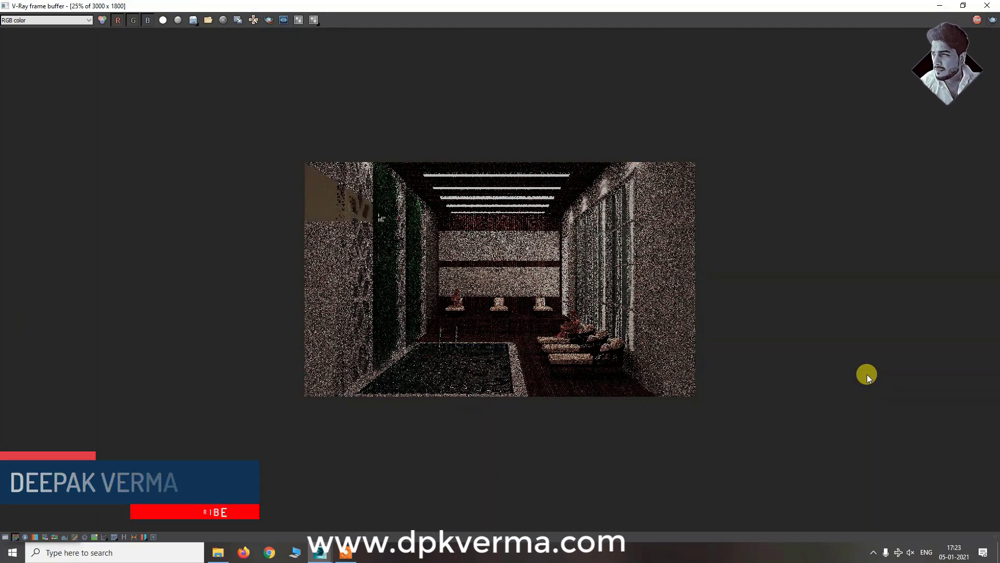
scroll(867, 374, up, 2)
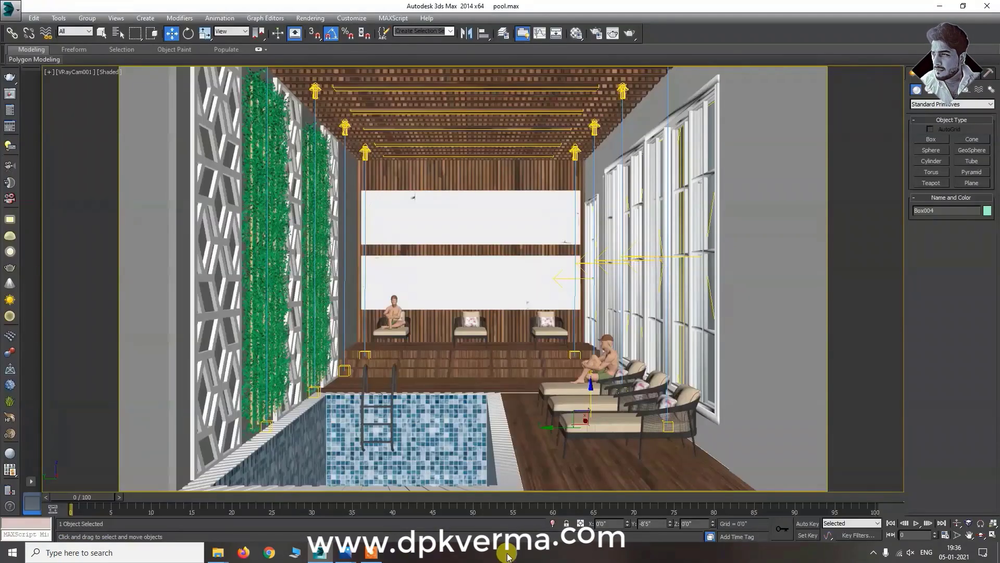
Select Plane002 and locate the water effect sample in the Material Editor.
click(418, 460)
key(m)
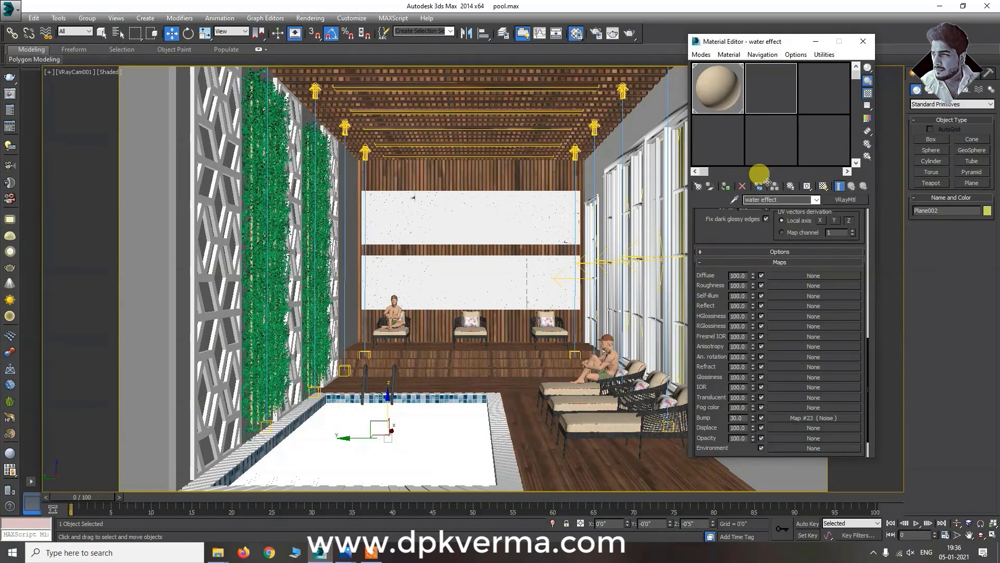
click(771, 147)
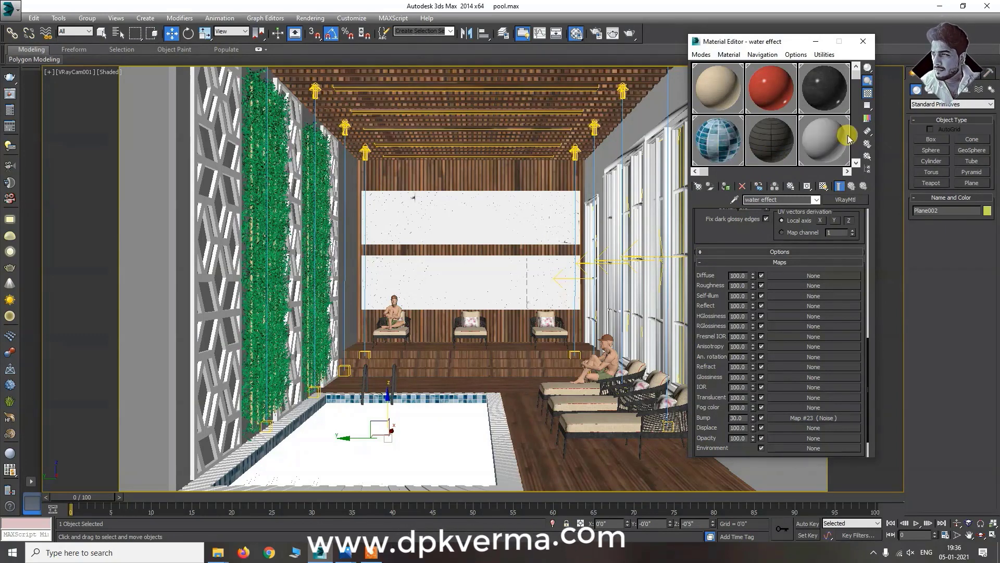
click(855, 163)
click(856, 163)
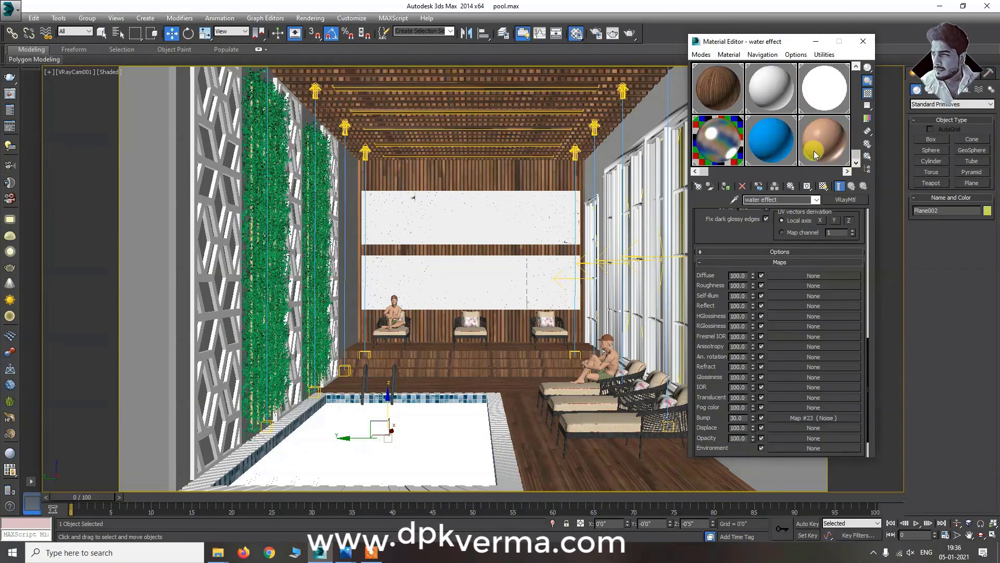
click(856, 67)
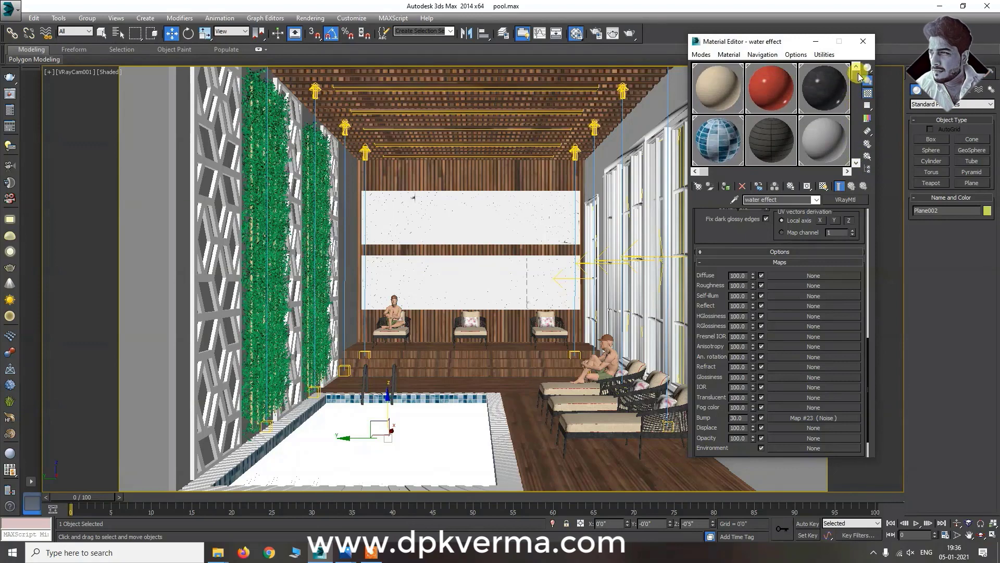
click(847, 172)
double_click(823, 140)
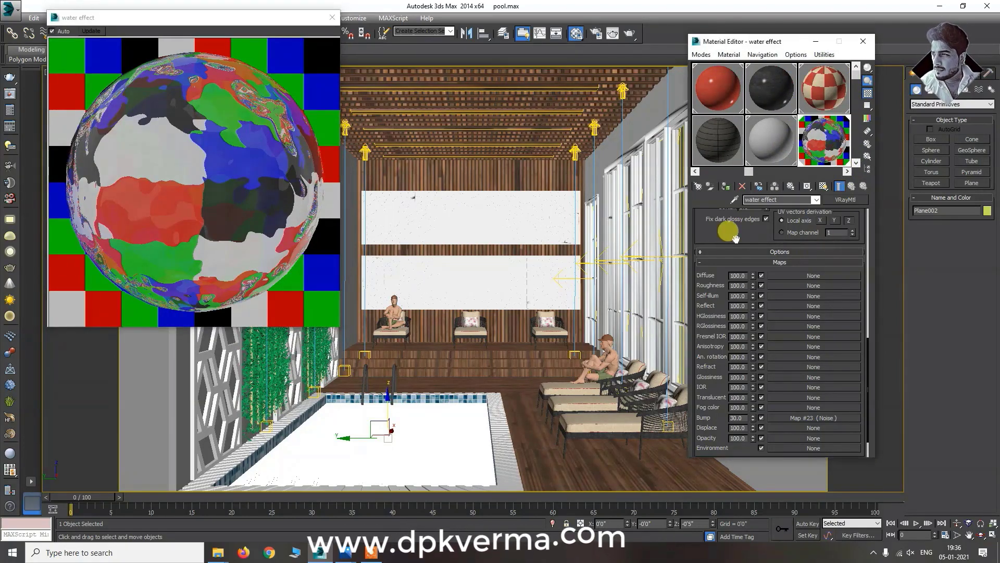
Set the water effect material's diffuse colour to light blue.
scroll(732, 232, up, 3)
drag(723, 310, 729, 214)
scroll(729, 215, up, 15)
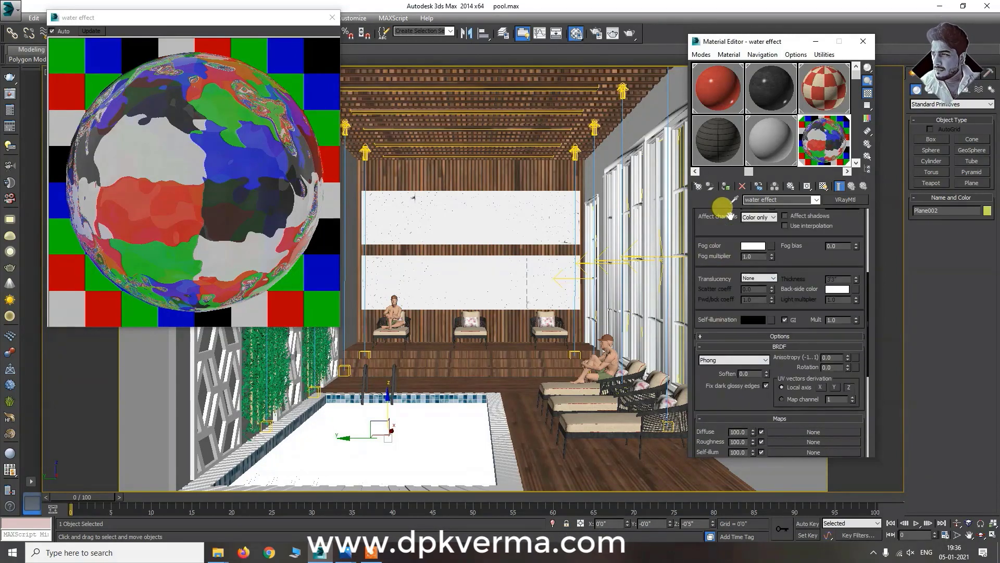
click(753, 225)
click(255, 77)
drag(300, 142, 298, 119)
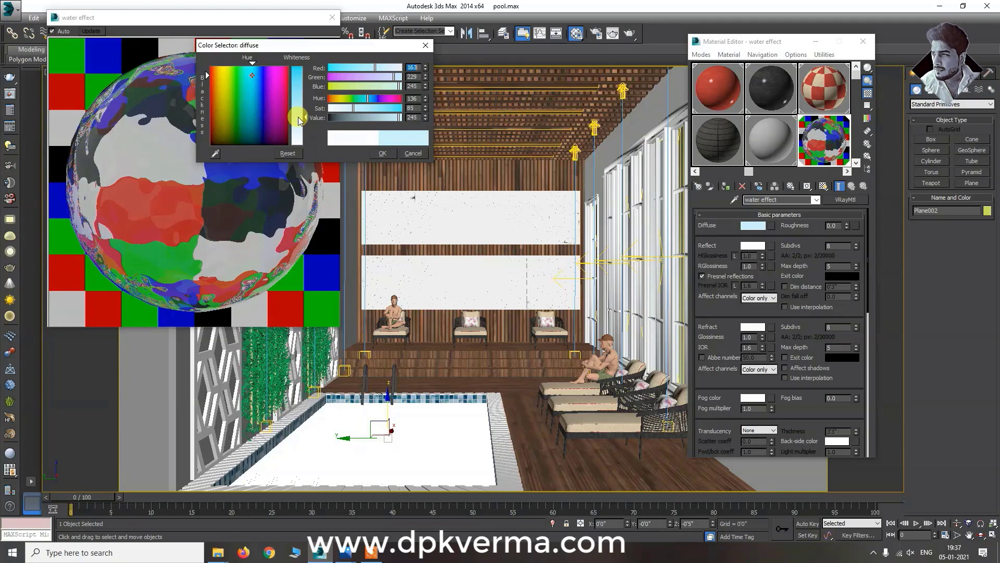
click(383, 154)
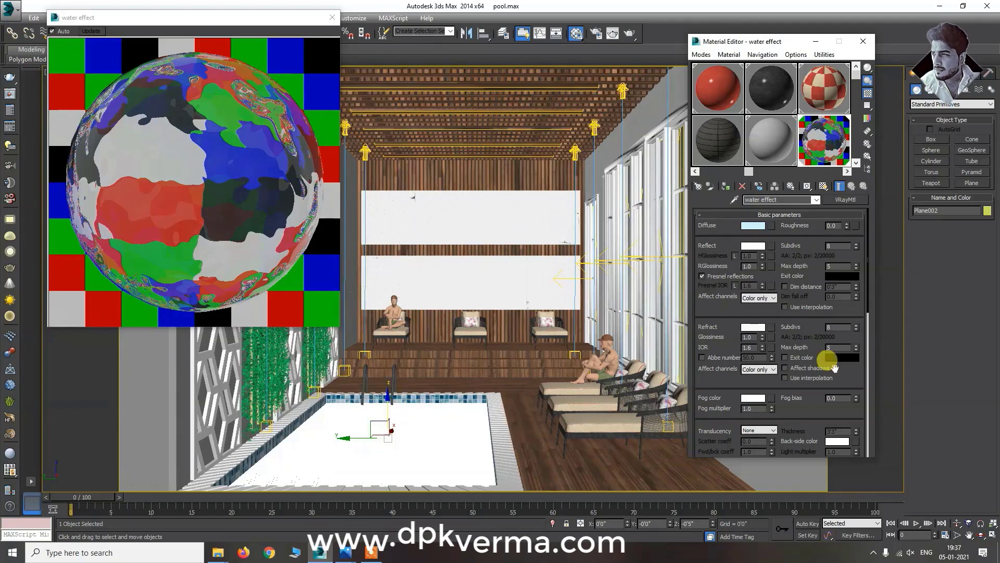
Darken the refraction colour slightly to 232 grey.
click(745, 327)
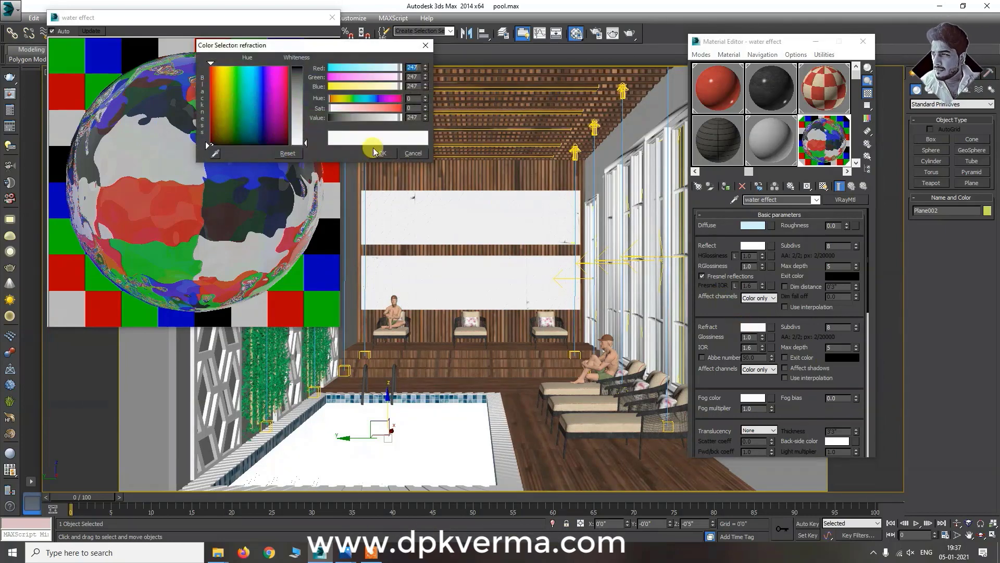
drag(304, 141, 306, 136)
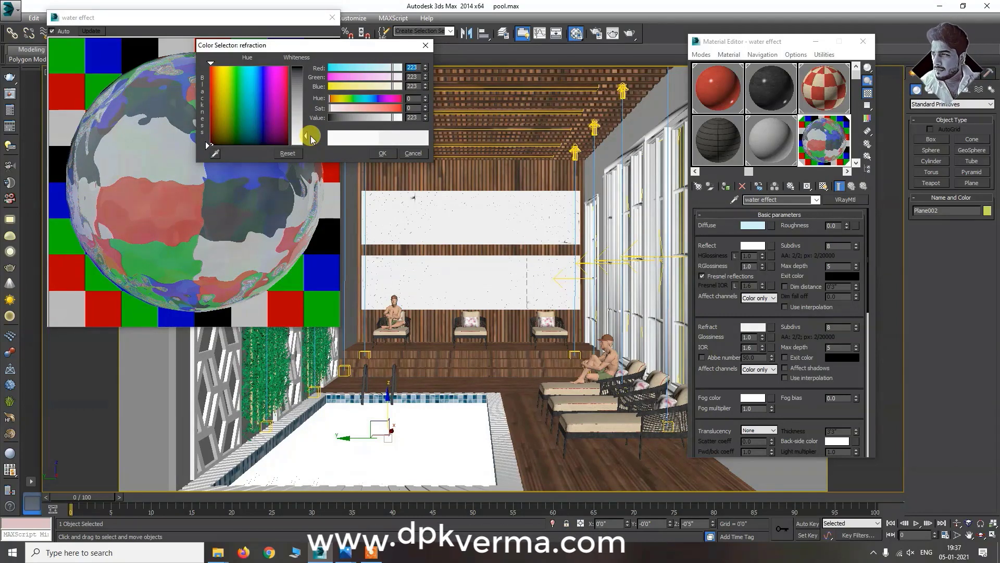
mouse_move(306, 135)
mouse_down()
mouse_move(306, 125)
mouse_move(302, 139)
mouse_up()
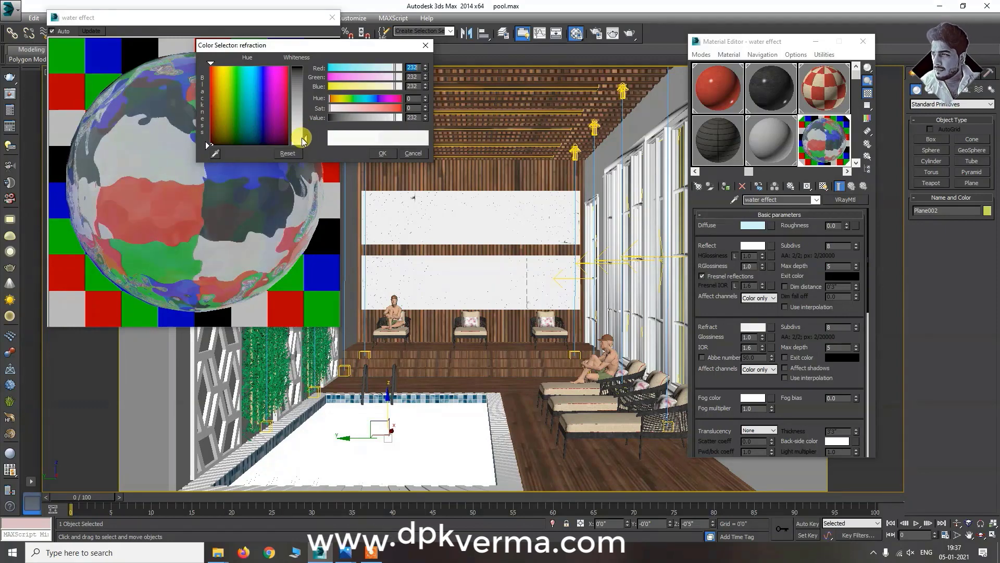